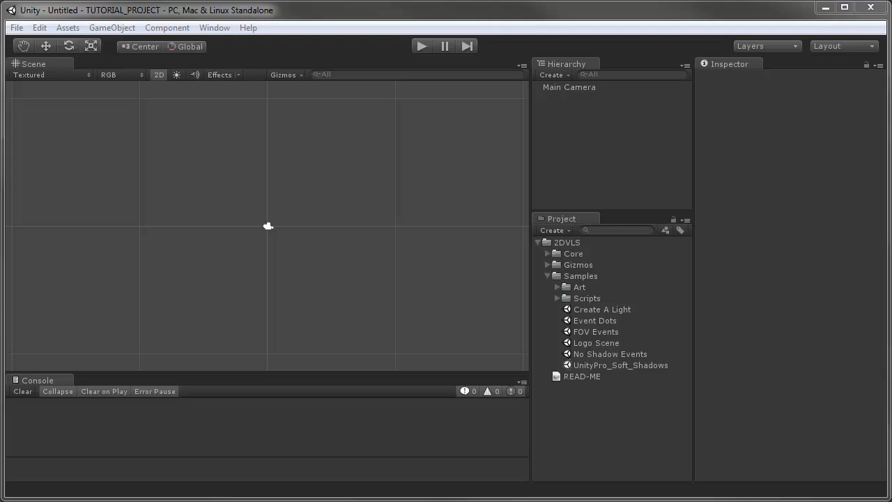
Open the Create A Light sample scene and select its Main Camera
{"action": "double_click", "coordinate": [608, 309]}
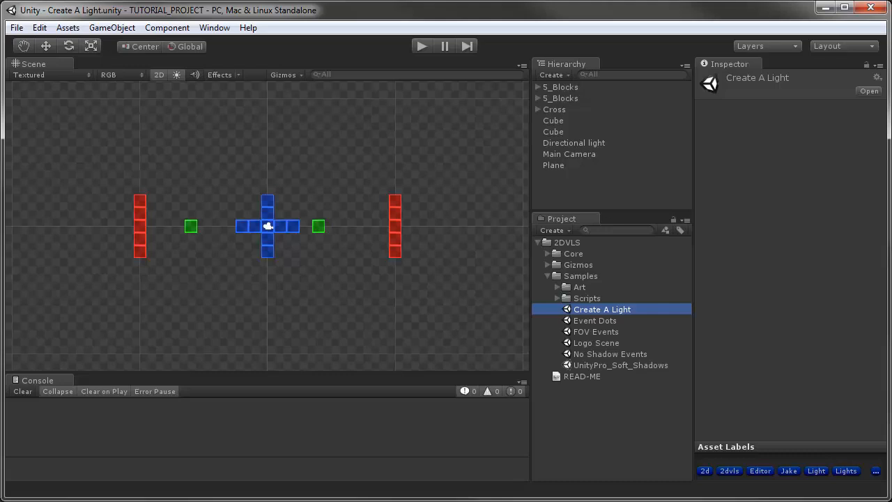
{"action": "left_click", "coordinate": [569, 154]}
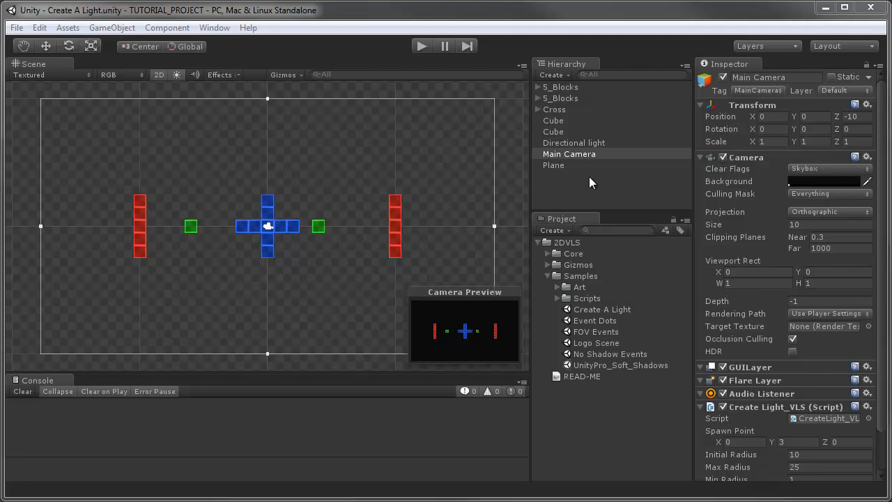
{"action": "left_click", "coordinate": [568, 157]}
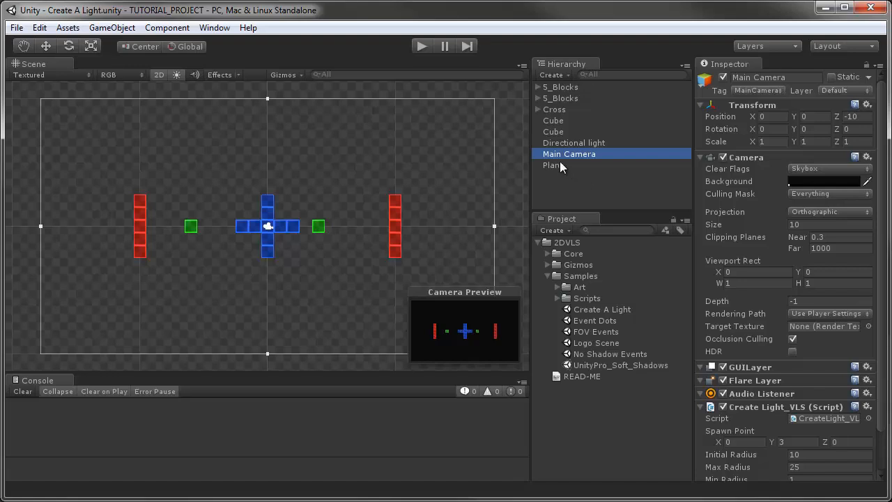
Duplicate the Main Camera and rename the copy LightCam
{"action": "key", "text": "ctrl+d"}
{"action": "left_click", "coordinate": [40, 27]}
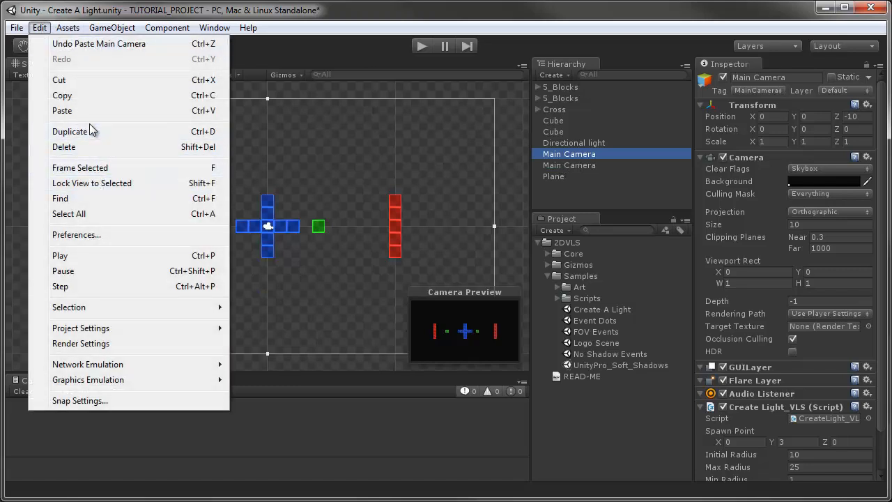
{"action": "left_click", "coordinate": [564, 156]}
{"action": "left_click_drag", "start_coordinate": [612, 156], "coordinate": [504, 153]}
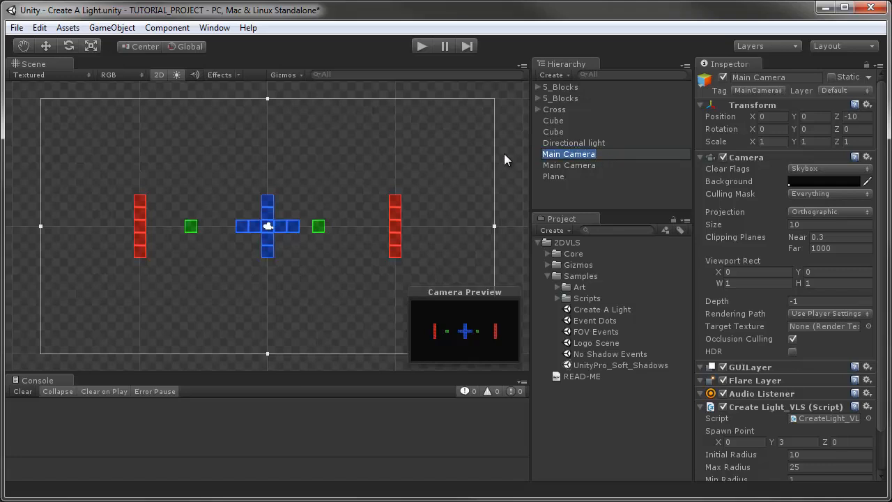
{"action": "type", "text": "LightCam"}
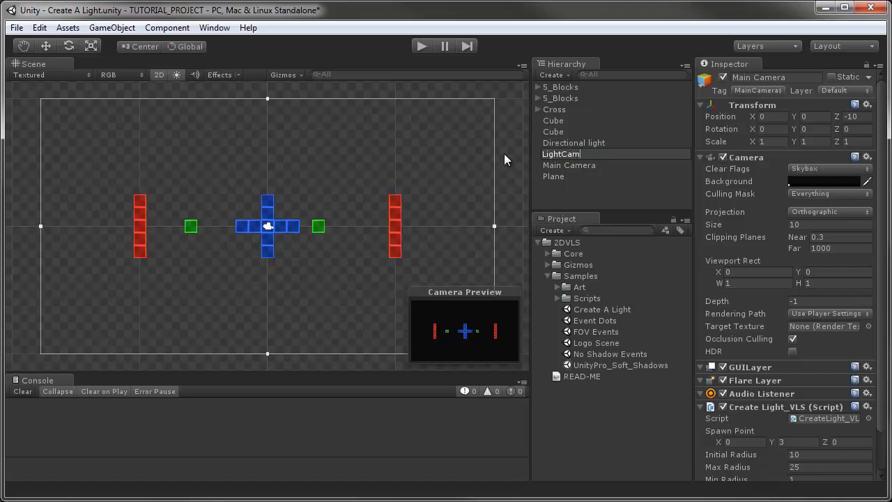
{"action": "key", "text": "Return"}
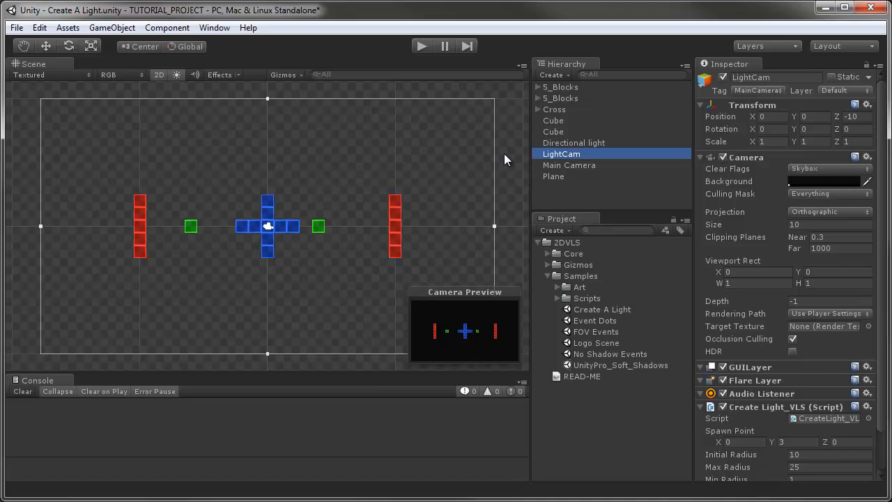
Set LightCam's tag to Untagged and make it a child of Main Camera
{"action": "left_click", "coordinate": [759, 92]}
{"action": "left_click", "coordinate": [767, 108]}
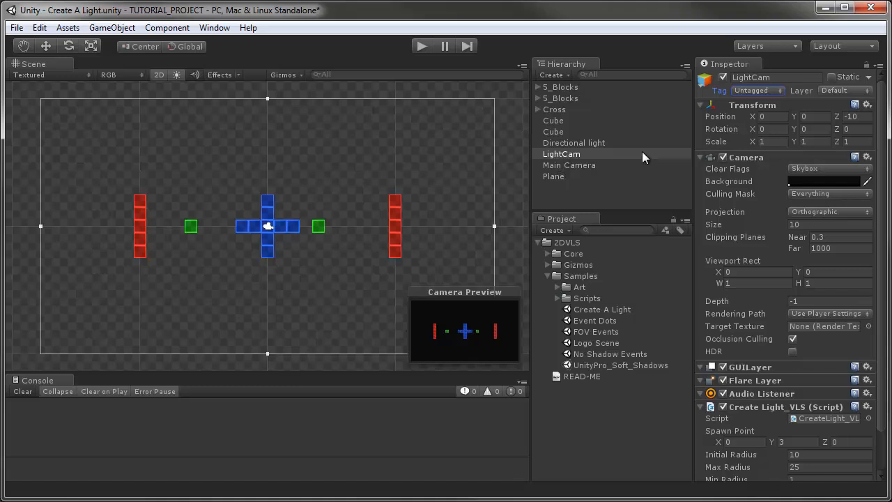
{"action": "left_click", "coordinate": [550, 156]}
{"action": "left_click_drag", "start_coordinate": [563, 165], "coordinate": [566, 168]}
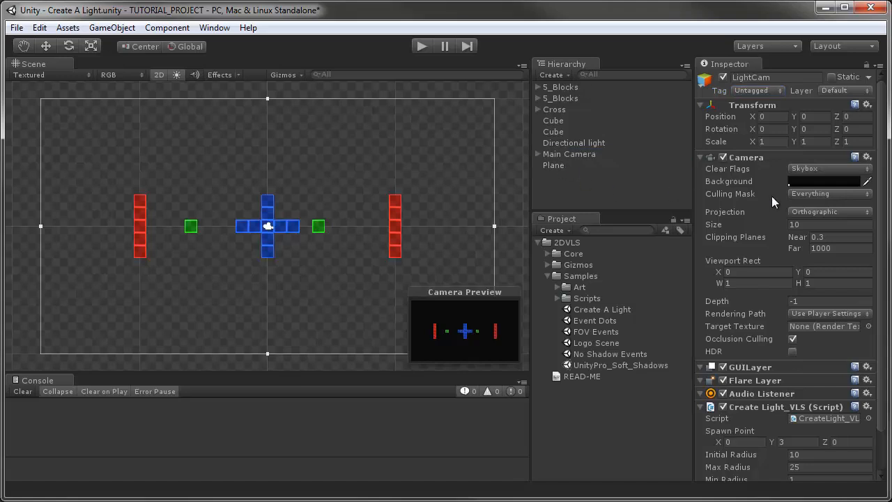
{"action": "left_click", "coordinate": [538, 154]}
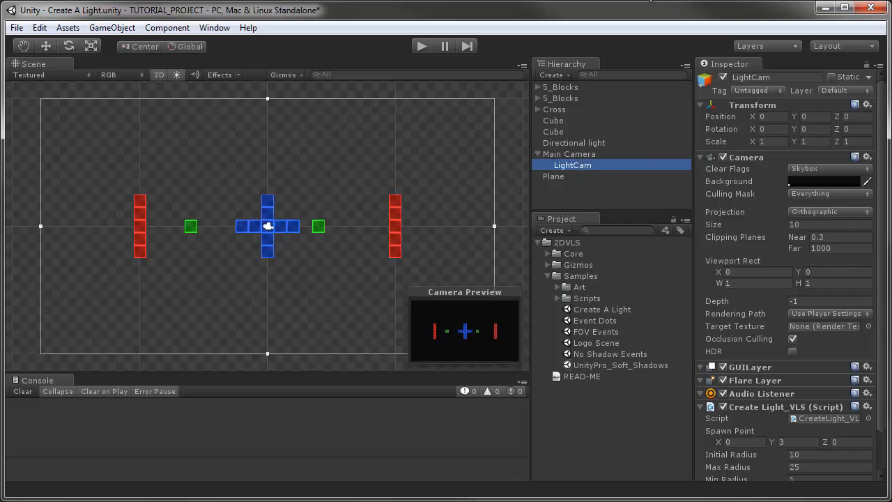
Name User Layer 31 Light2D in the project's layer settings
{"action": "left_click", "coordinate": [775, 46]}
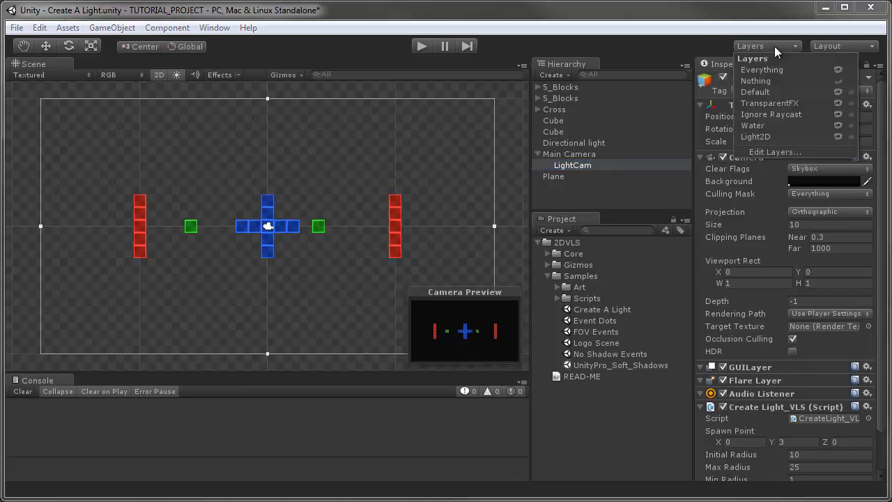
{"action": "left_click", "coordinate": [768, 152]}
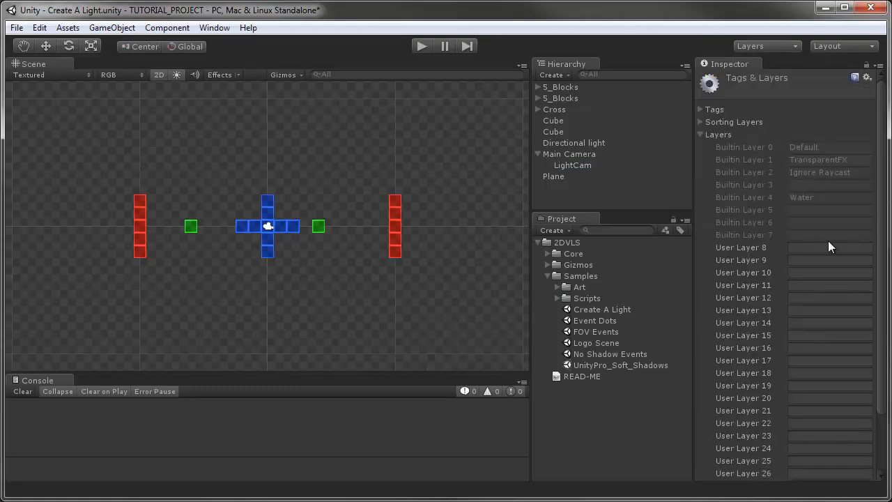
{"action": "scroll", "coordinate": [803, 238], "scroll_direction": "down", "scroll_amount": 2}
{"action": "left_click", "coordinate": [832, 466]}
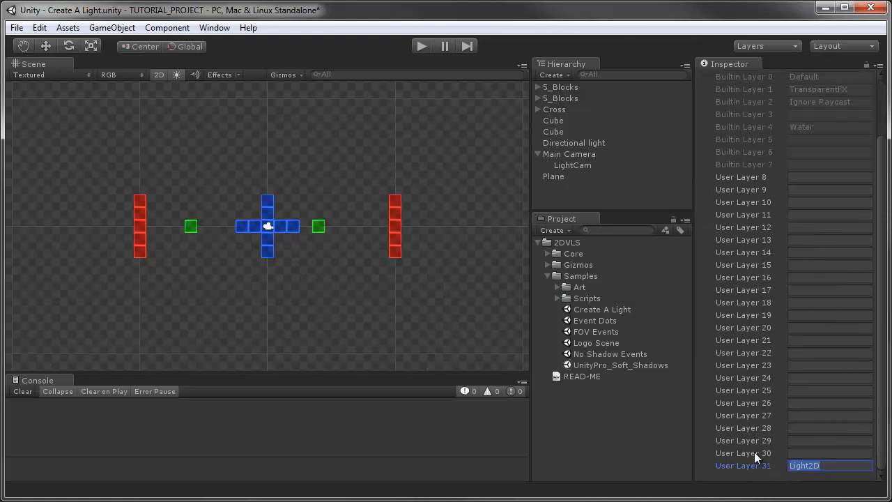
{"action": "key", "text": "BackSpace"}
{"action": "type", "text": "Light2D"}
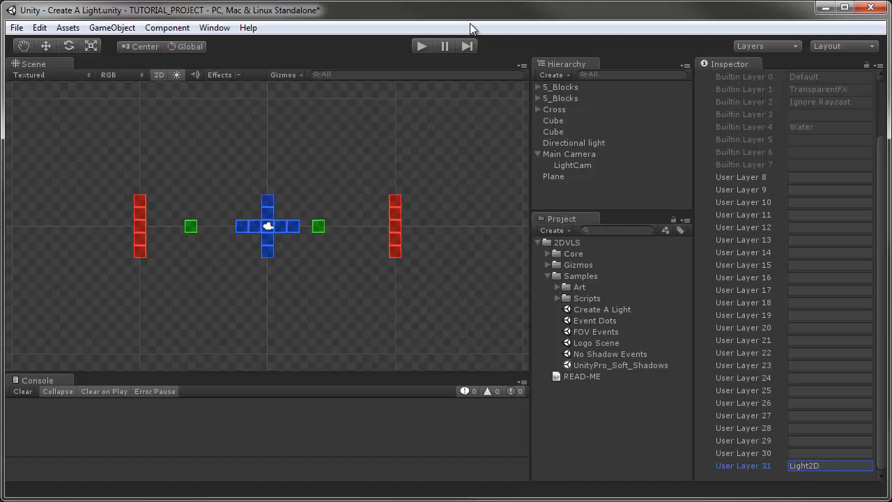
Remove the GUILayer and Flare Layer components from LightCam
{"action": "left_click", "coordinate": [591, 154]}
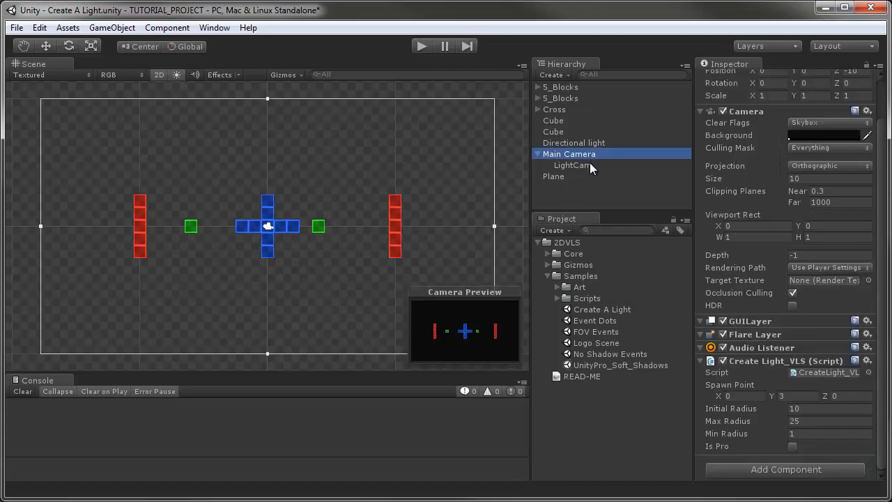
{"action": "left_click", "coordinate": [590, 166]}
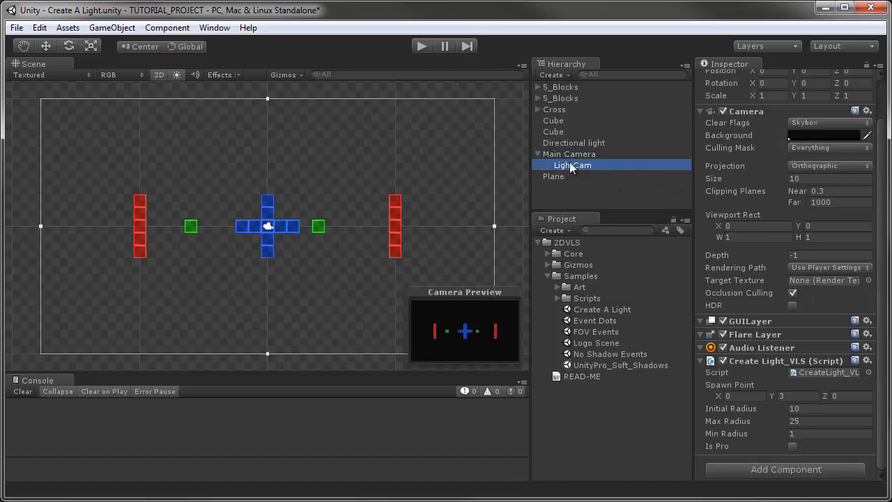
{"action": "right_click", "coordinate": [745, 327]}
{"action": "left_click", "coordinate": [748, 332]}
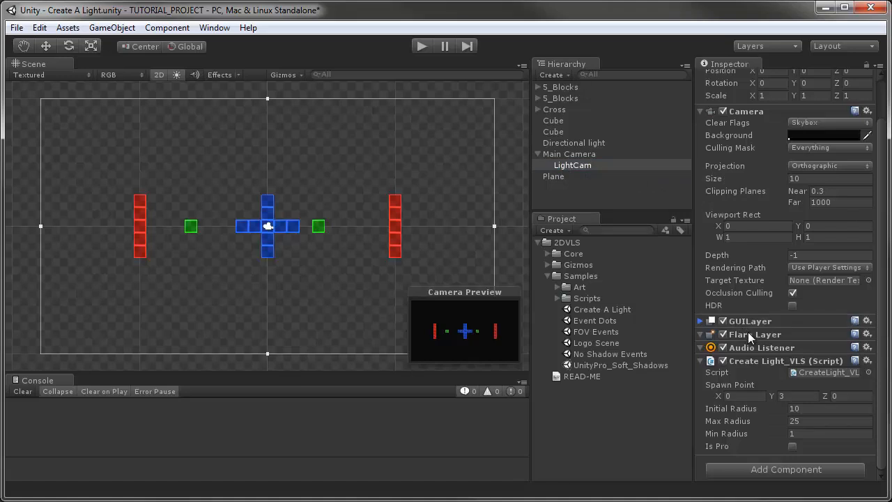
{"action": "left_click", "coordinate": [748, 333]}
{"action": "left_click", "coordinate": [757, 346]}
{"action": "right_click", "coordinate": [756, 322]}
{"action": "left_click", "coordinate": [802, 351]}
{"action": "right_click", "coordinate": [765, 334]}
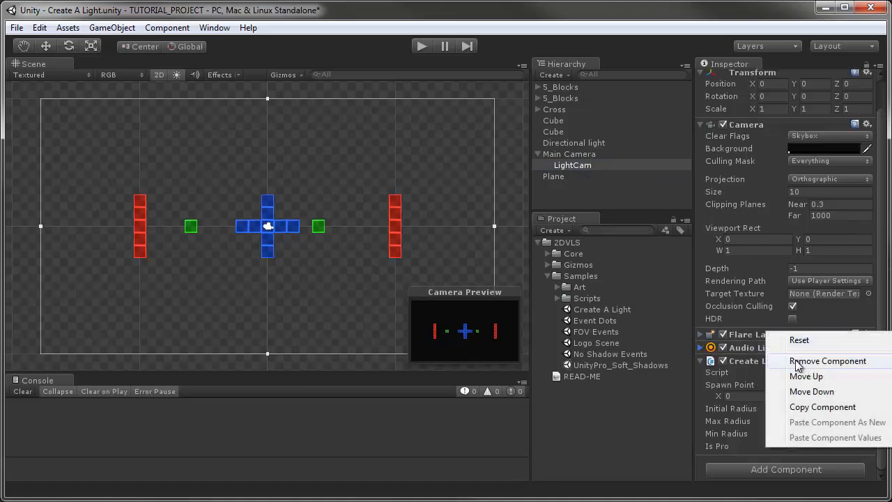
{"action": "left_click", "coordinate": [798, 362]}
Remove the Audio Listener and the Create Light_VLS script from LightCam
{"action": "right_click", "coordinate": [751, 349]}
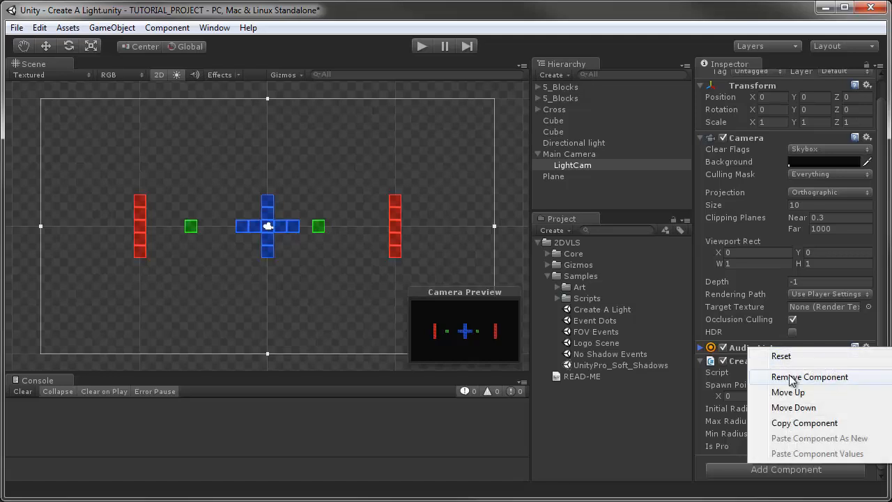
{"action": "left_click", "coordinate": [792, 378]}
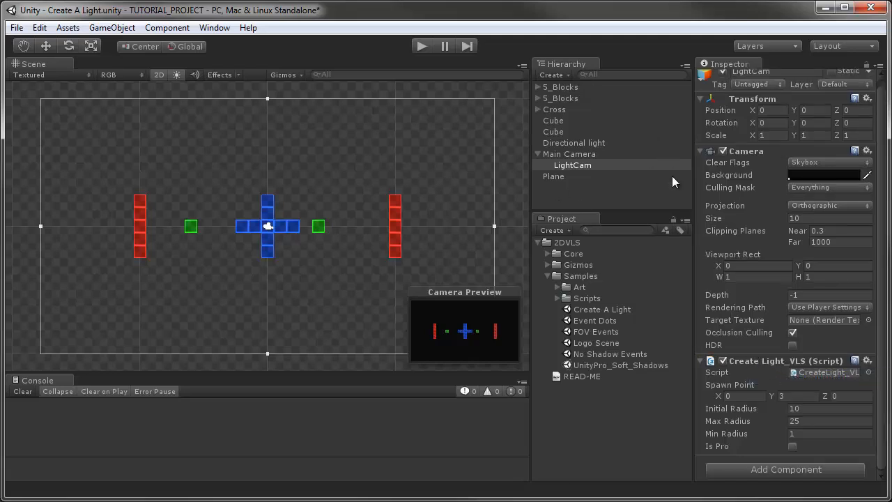
{"action": "right_click", "coordinate": [764, 362]}
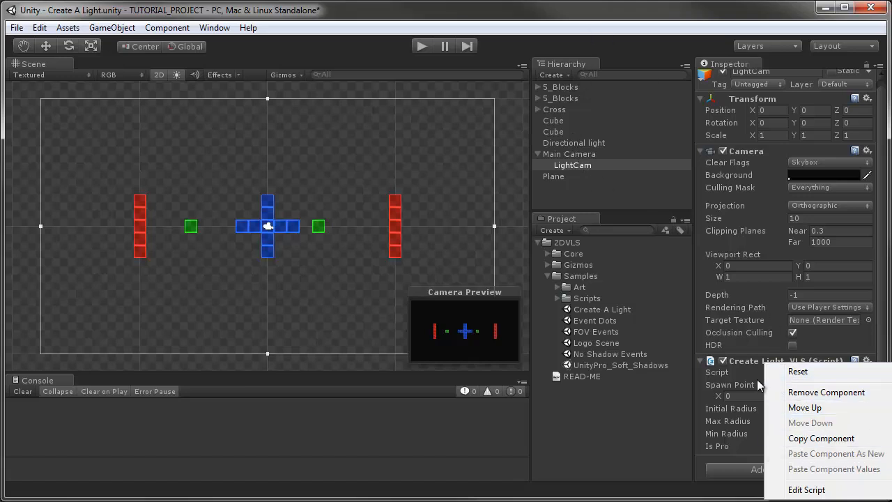
{"action": "left_click", "coordinate": [802, 392]}
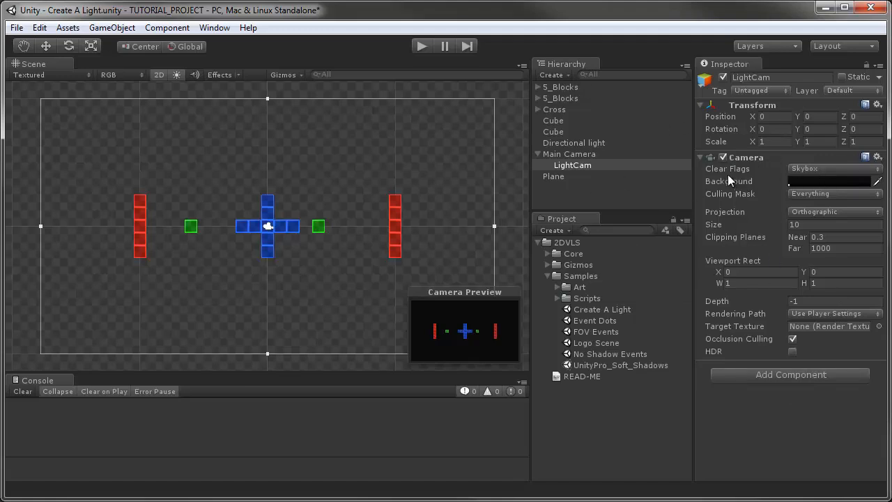
Configure LightCam's camera with Clear Flags set to Solid Color, a Culling Mask of only Light2D, and Depth -1
{"action": "left_click", "coordinate": [815, 172]}
{"action": "left_click", "coordinate": [813, 199]}
{"action": "left_click", "coordinate": [829, 194]}
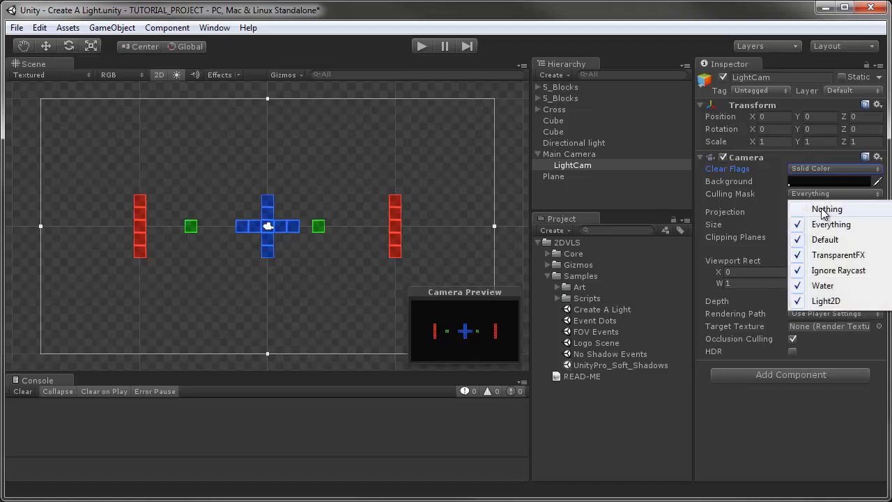
{"action": "left_click", "coordinate": [825, 210]}
{"action": "left_click", "coordinate": [830, 194]}
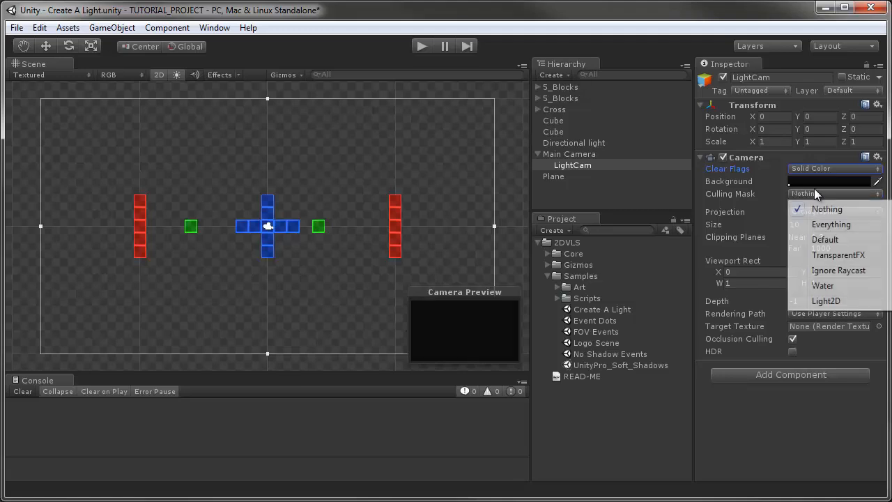
{"action": "left_click", "coordinate": [834, 302]}
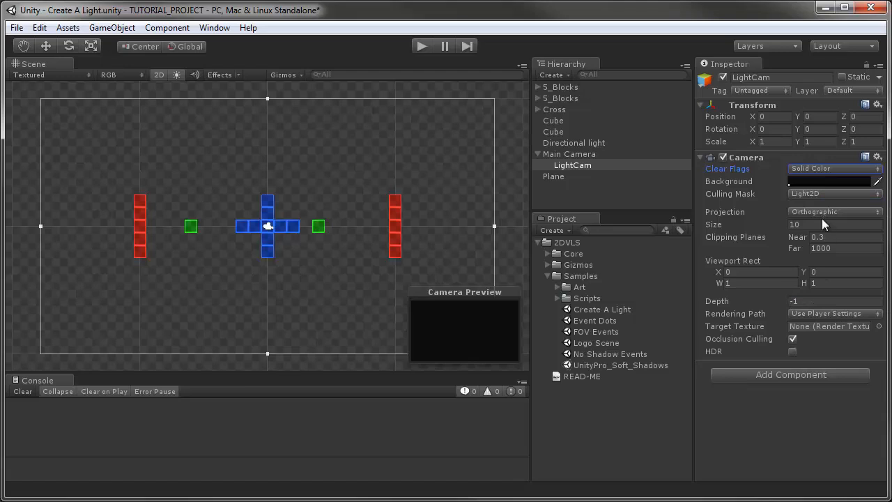
{"action": "left_click", "coordinate": [790, 302]}
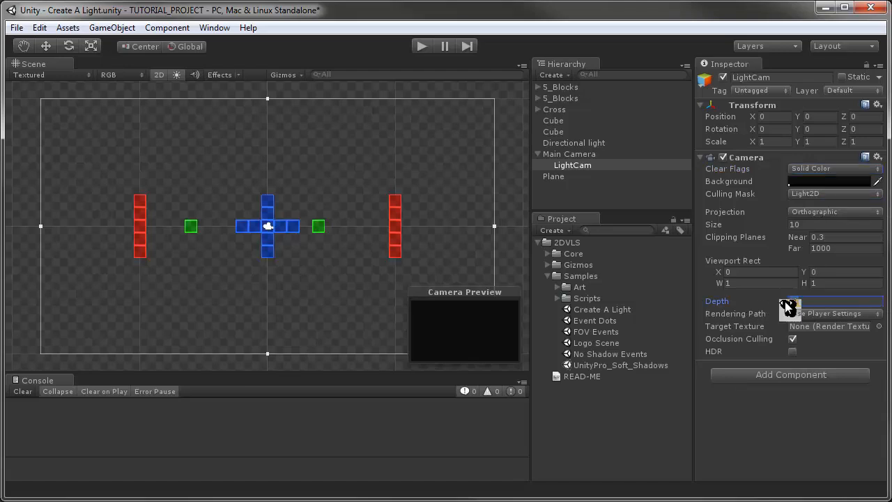
{"action": "type", "text": "-1"}
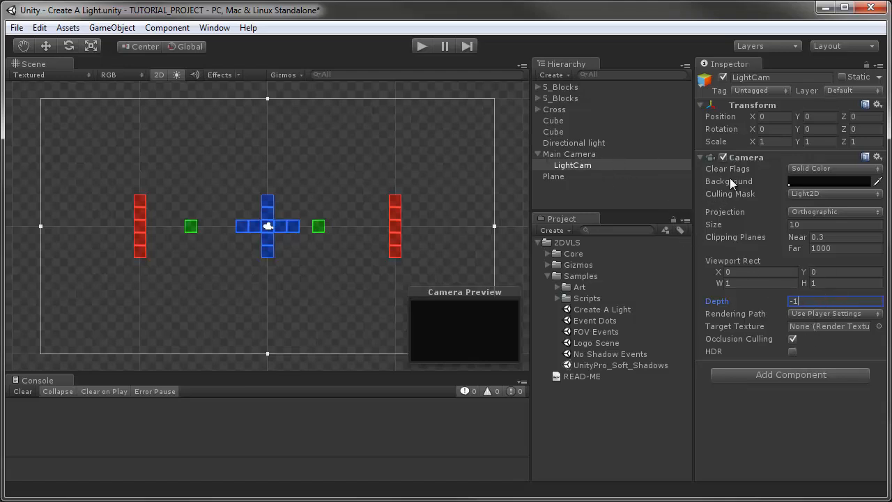
Set the Main Camera's Clear Flags to Depth only
{"action": "left_click", "coordinate": [585, 155]}
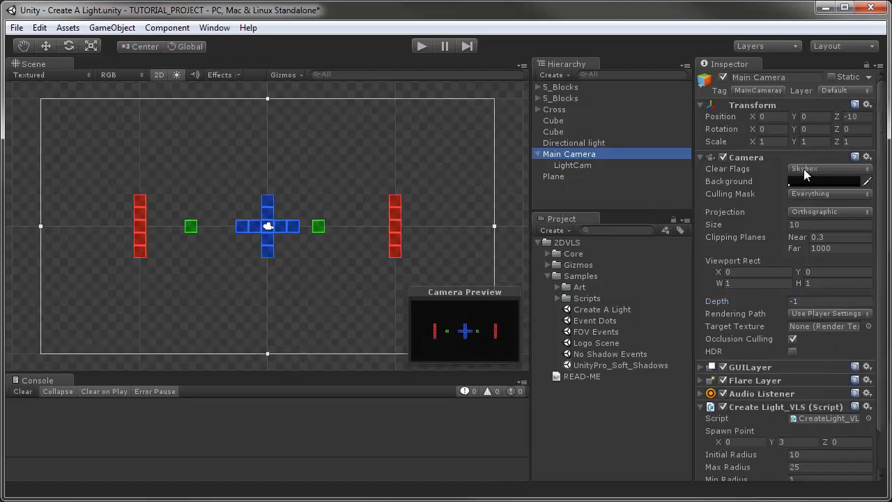
{"action": "left_click", "coordinate": [834, 169]}
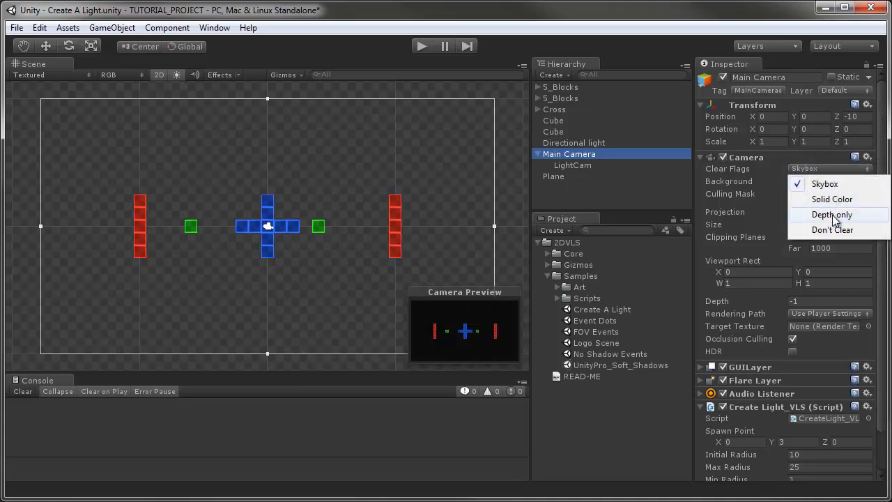
{"action": "left_click", "coordinate": [830, 214]}
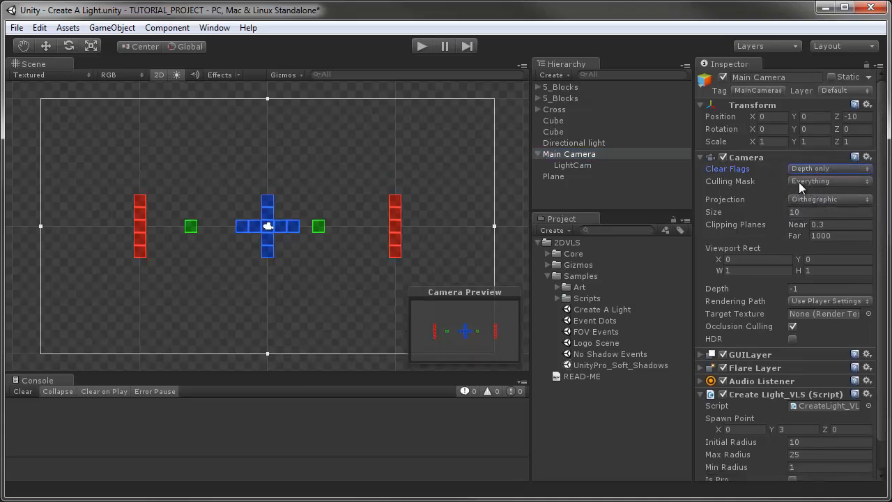
Exclude the Light2D layer from the Main Camera's Culling Mask and set its Depth to 0
{"action": "left_click", "coordinate": [800, 182]}
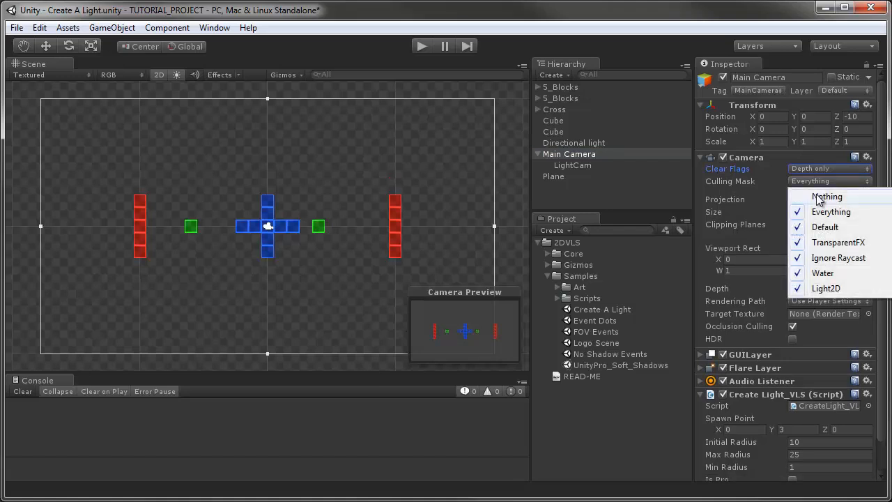
{"action": "left_click", "coordinate": [821, 289]}
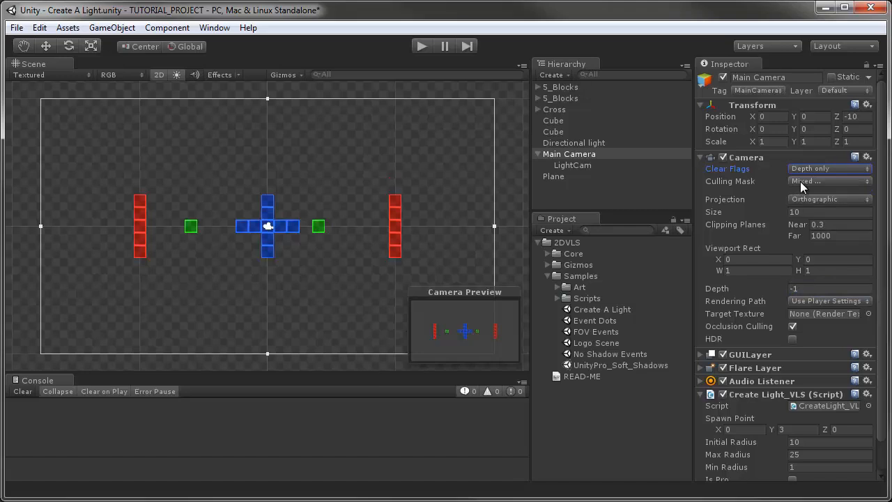
{"action": "left_click", "coordinate": [801, 181]}
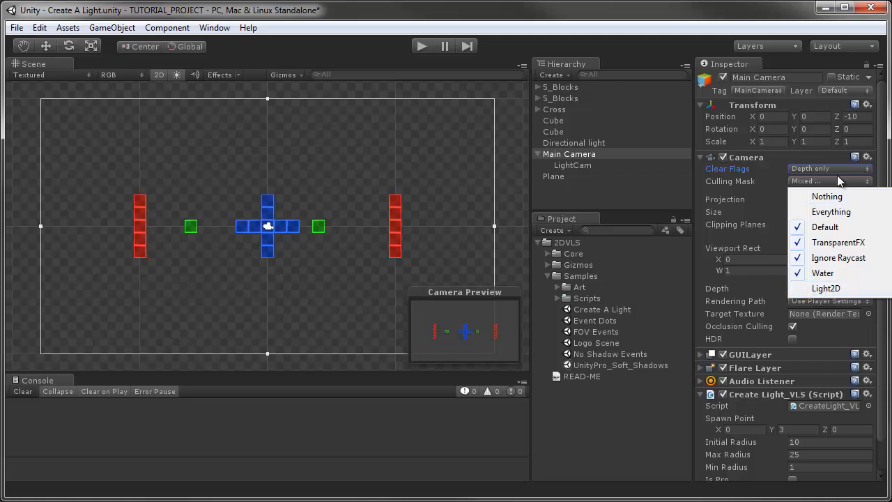
{"action": "left_click", "coordinate": [738, 197]}
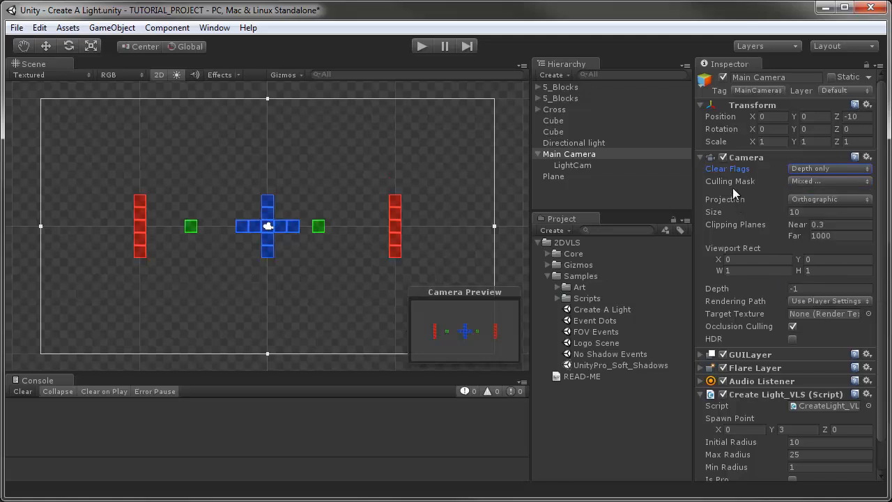
{"action": "left_click", "coordinate": [813, 288]}
{"action": "left_click_drag", "start_coordinate": [757, 293], "coordinate": [767, 293]}
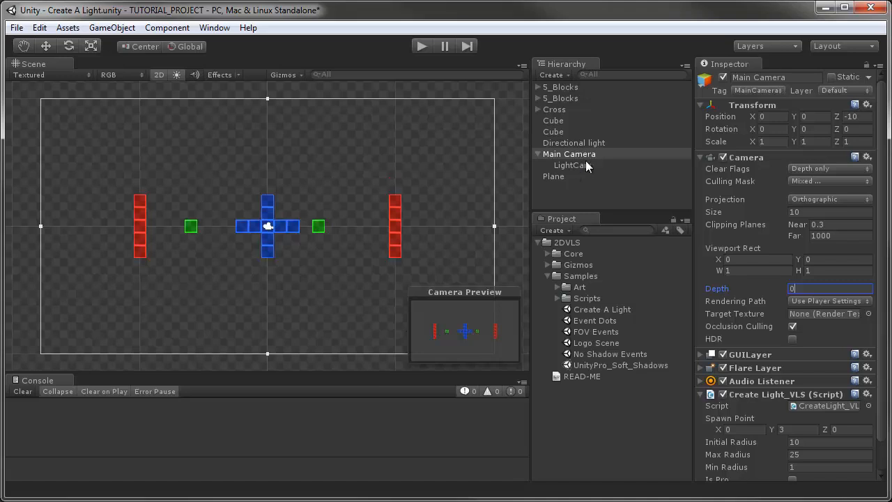
{"action": "scroll", "coordinate": [819, 335], "scroll_direction": "down", "scroll_amount": 2}
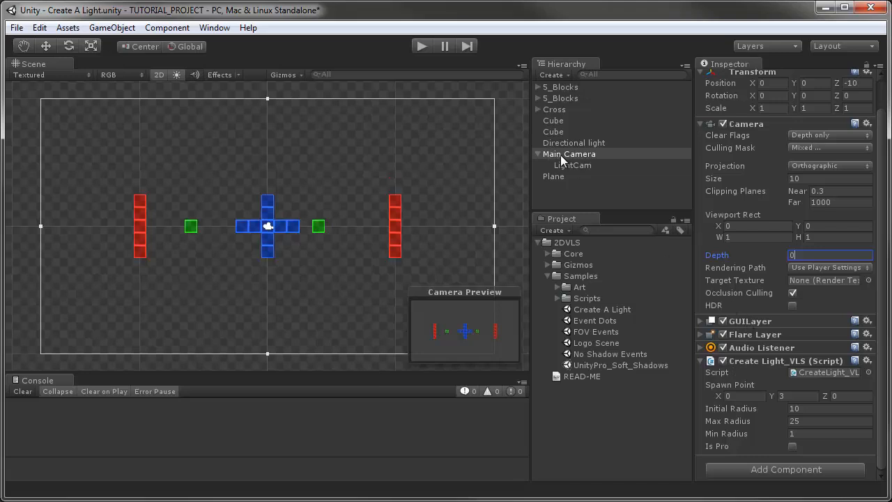
{"action": "scroll", "coordinate": [789, 231], "scroll_direction": "up", "scroll_amount": 2}
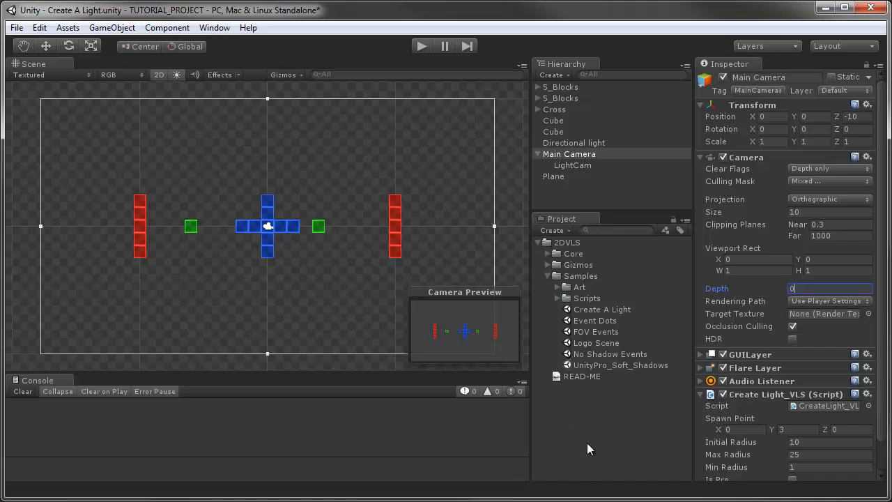
Start importing the Image Effects (Pro Only) package, exclude the Editor/Image Effects folder, and enlarge the import window
{"action": "right_click", "coordinate": [561, 413]}
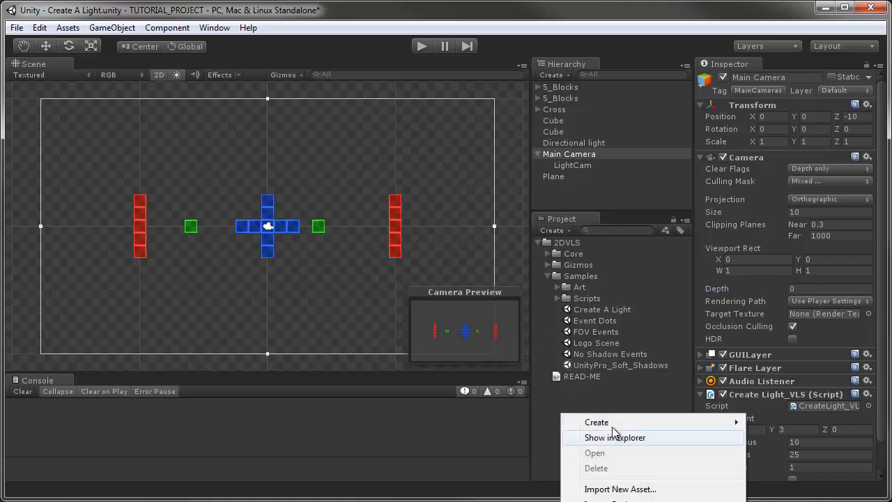
{"action": "mouse_move", "coordinate": [613, 500]}
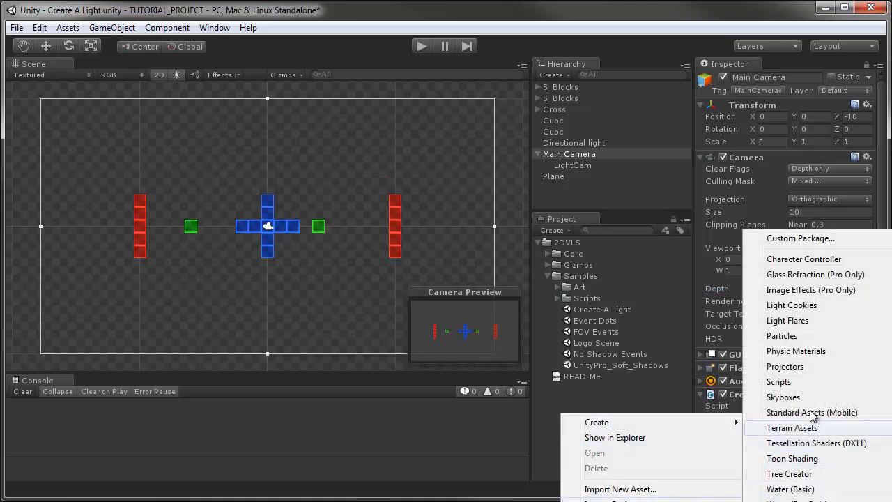
{"action": "left_click", "coordinate": [792, 290]}
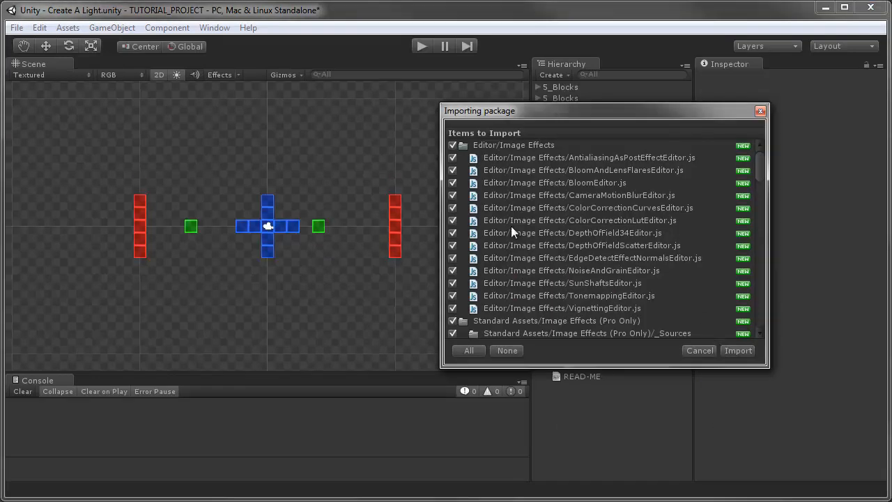
{"action": "left_click", "coordinate": [452, 145]}
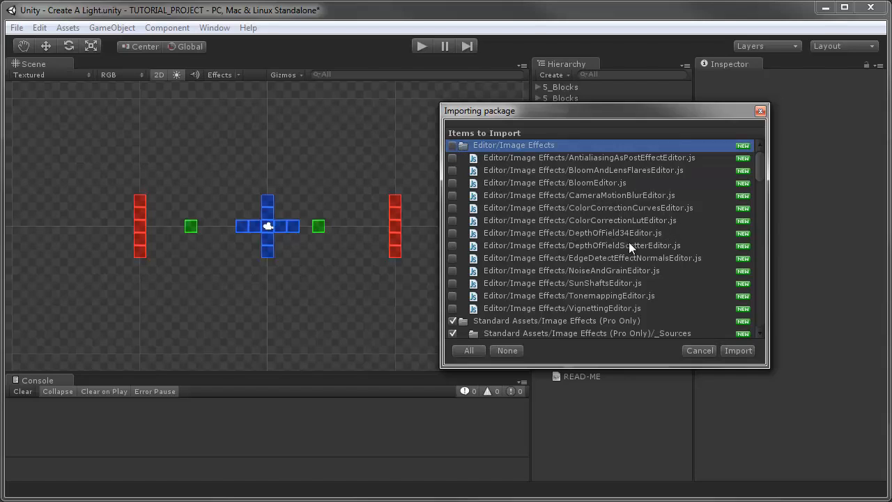
{"action": "left_click_drag", "start_coordinate": [601, 102], "coordinate": [367, 35]}
{"action": "left_click_drag", "start_coordinate": [532, 297], "coordinate": [770, 438]}
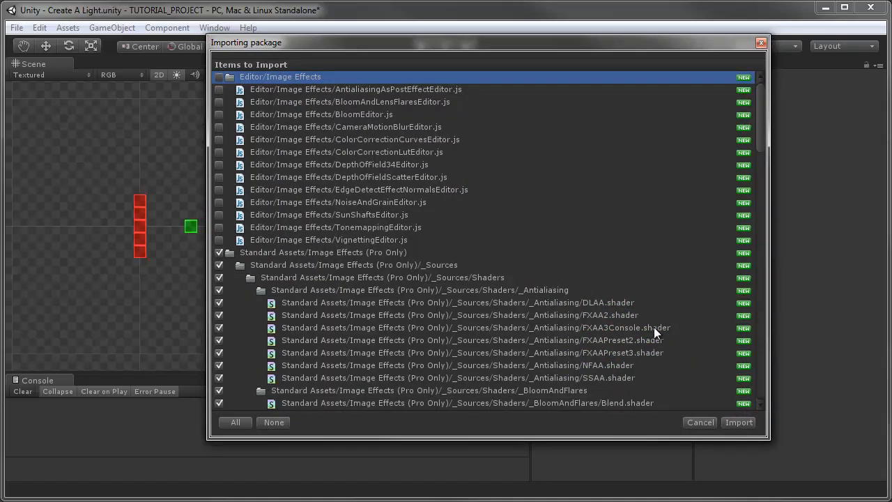
Exclude all remaining package items and mark only BlurEffect.cs from Standard Assets/Image Effects (Pro Only) for import
{"action": "scroll", "coordinate": [414, 214], "scroll_direction": "down", "scroll_amount": 7}
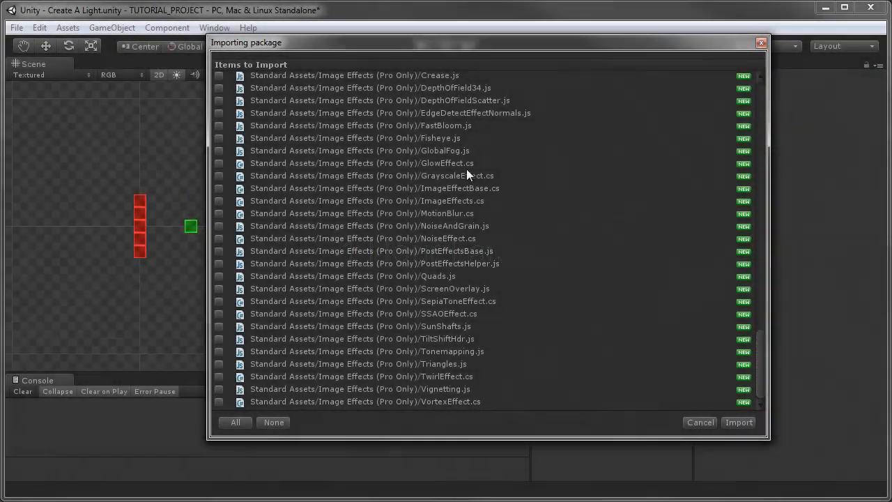
{"action": "scroll", "coordinate": [465, 174], "scroll_direction": "up", "scroll_amount": 4}
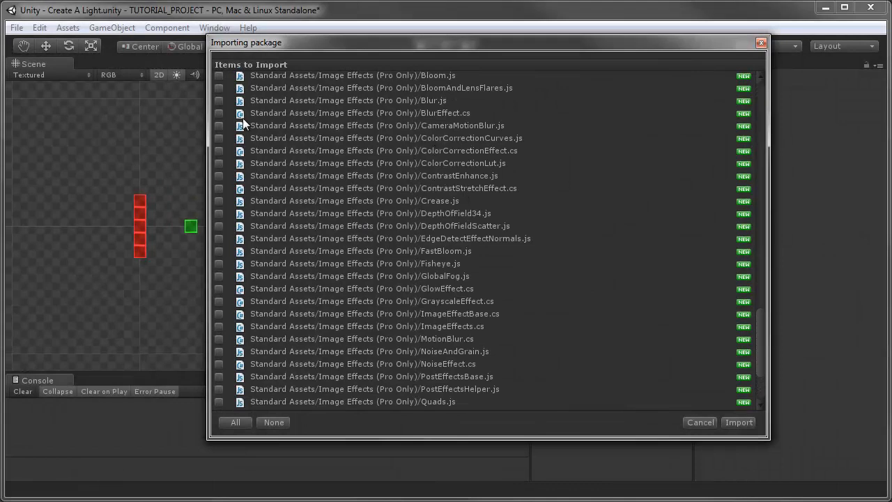
{"action": "left_click", "coordinate": [218, 113]}
Also mark BlurEffectConeTaps.shader under _Sources/Shaders and import the selected Image Effects items
{"action": "scroll", "coordinate": [531, 297], "scroll_direction": "up", "scroll_amount": 6}
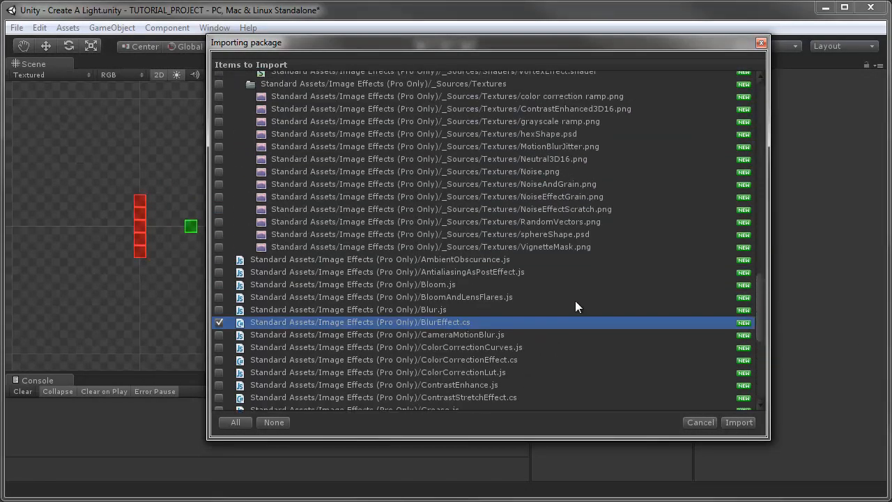
{"action": "scroll", "coordinate": [577, 302], "scroll_direction": "up", "scroll_amount": 10}
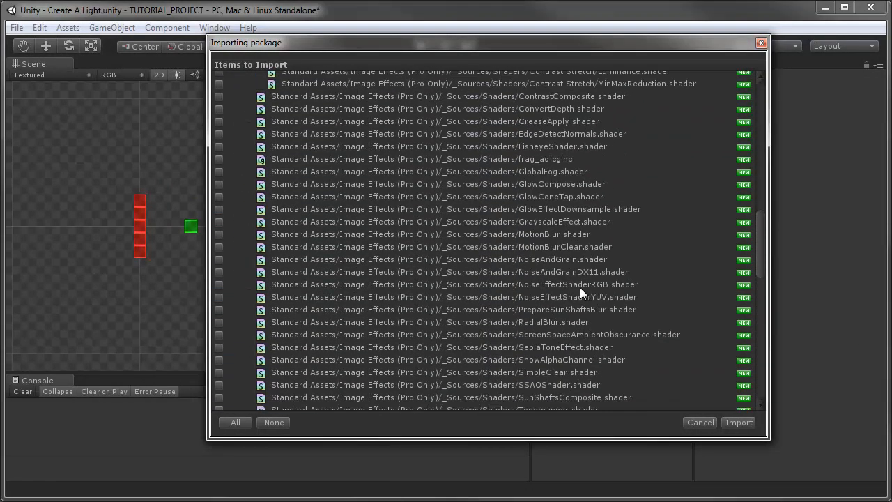
{"action": "scroll", "coordinate": [580, 285], "scroll_direction": "down", "scroll_amount": 6}
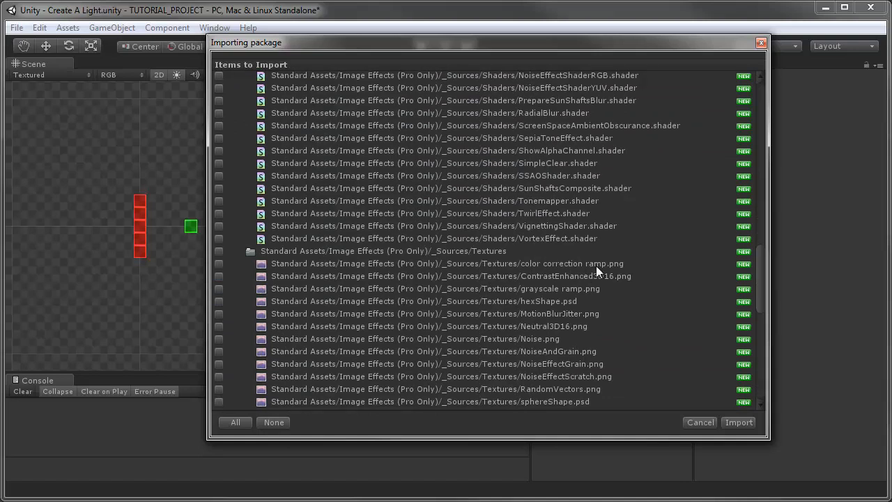
{"action": "scroll", "coordinate": [634, 237], "scroll_direction": "up", "scroll_amount": 7}
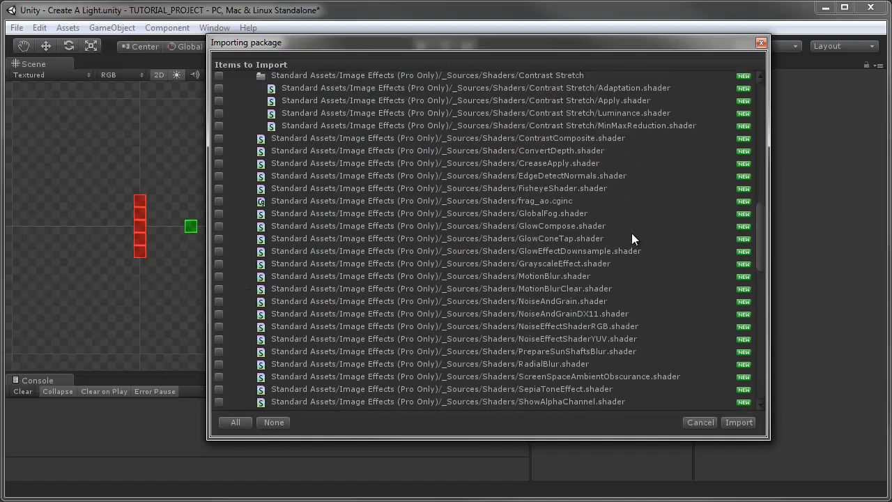
{"action": "scroll", "coordinate": [631, 226], "scroll_direction": "up", "scroll_amount": 3}
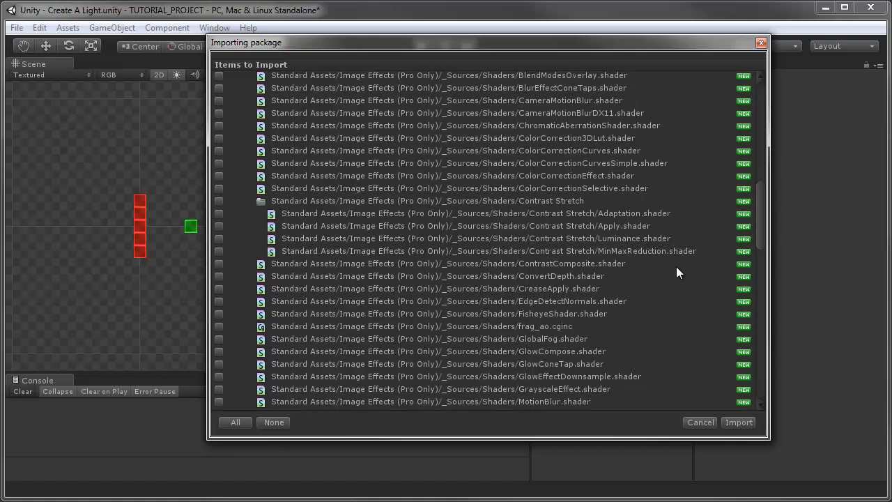
{"action": "scroll", "coordinate": [677, 272], "scroll_direction": "up", "scroll_amount": 1}
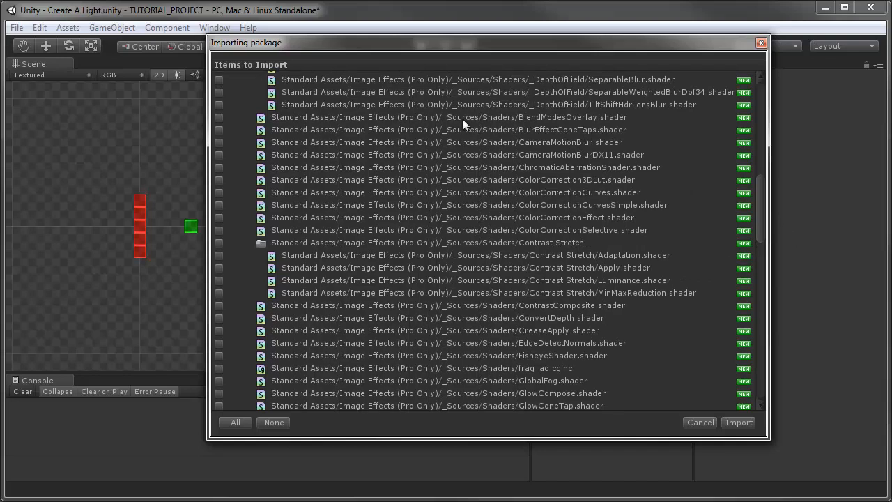
{"action": "left_click", "coordinate": [219, 129]}
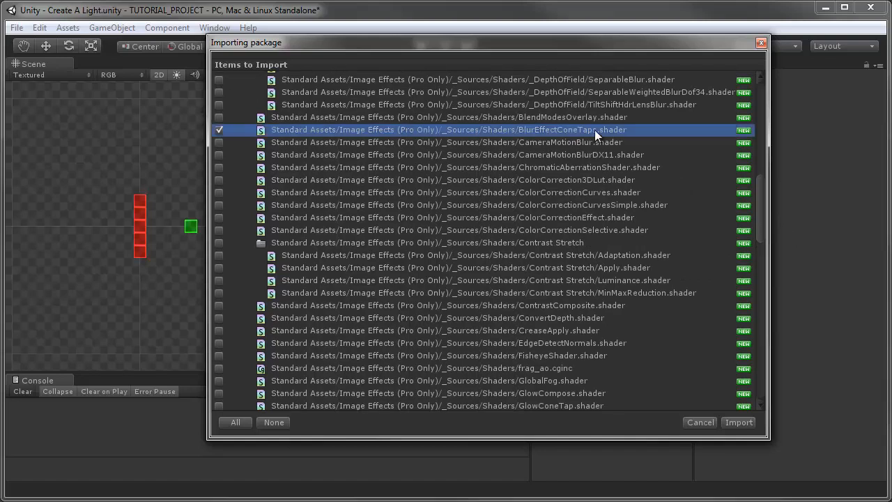
{"action": "left_click", "coordinate": [738, 422]}
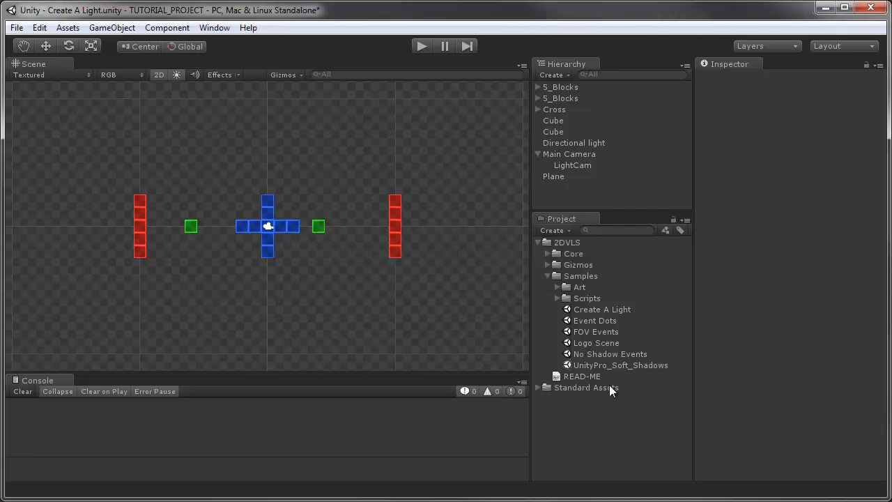
Add the imported BlurEffect script from Standard Assets/Image Effects (Pro Only) to LightCam
{"action": "left_click", "coordinate": [538, 387]}
{"action": "left_click", "coordinate": [548, 399]}
{"action": "left_click", "coordinate": [571, 155]}
{"action": "left_click", "coordinate": [569, 166]}
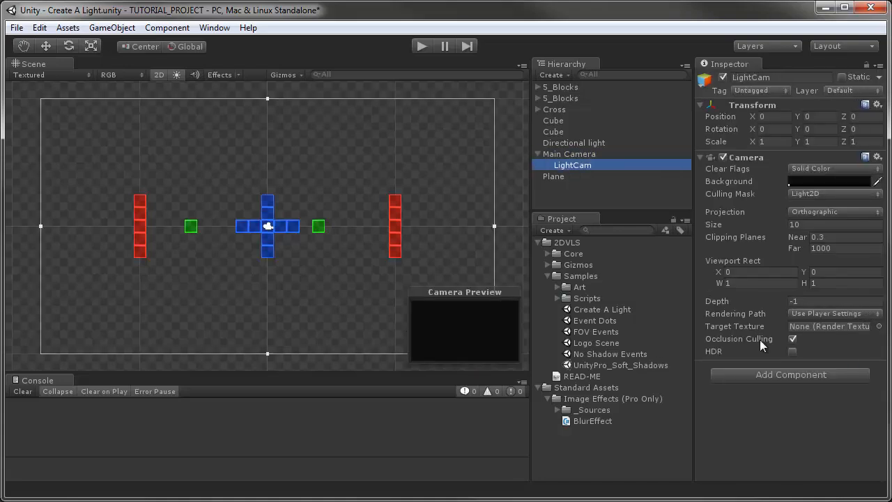
{"action": "left_click_drag", "start_coordinate": [584, 420], "coordinate": [808, 433]}
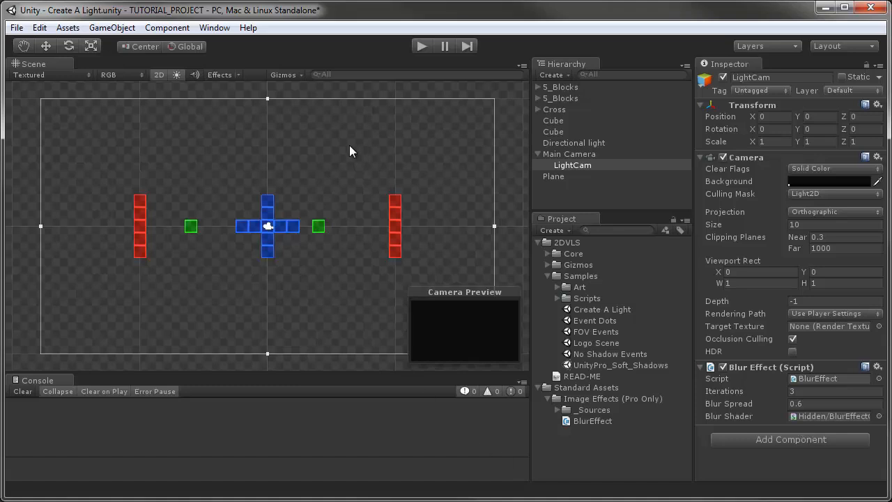
Add a 2DVLS radial light at about X 1.96, Y 2.02, above the blue cross's right arm, and enlarge its radius to about 8.68
{"action": "left_click", "coordinate": [164, 29]}
{"action": "mouse_move", "coordinate": [119, 30]}
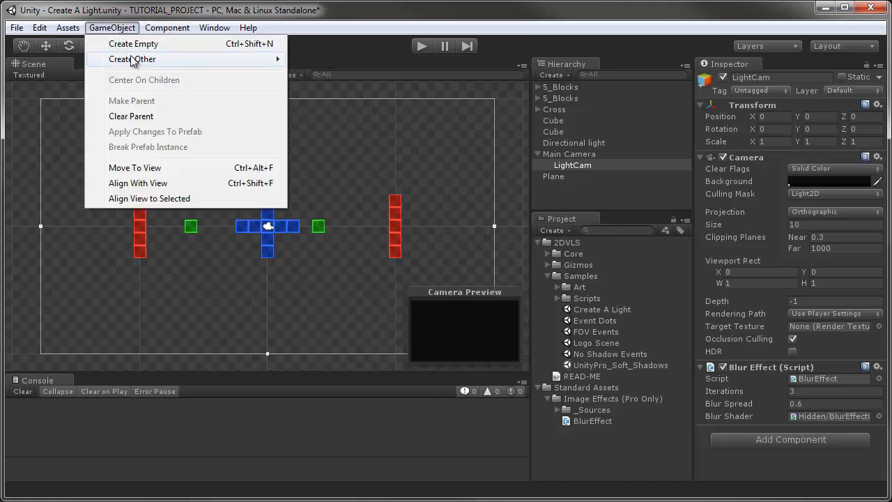
{"action": "mouse_move", "coordinate": [133, 61]}
{"action": "mouse_move", "coordinate": [354, 370]}
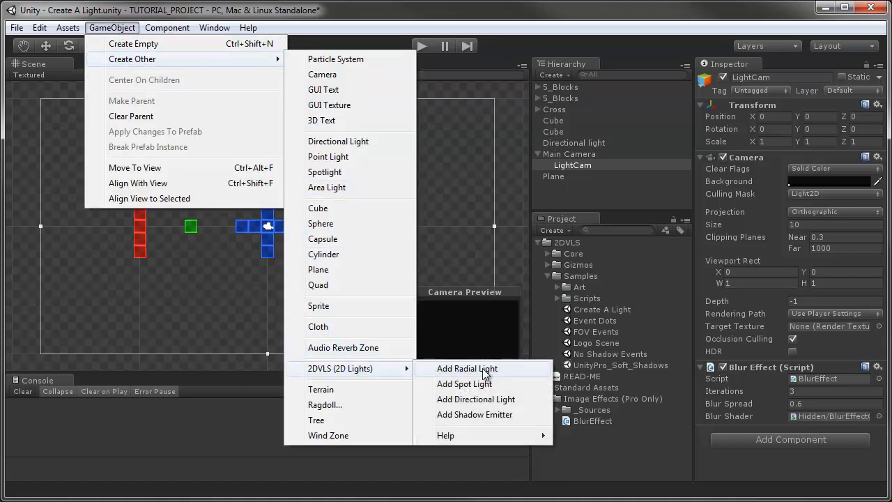
{"action": "left_click", "coordinate": [486, 374]}
{"action": "left_click_drag", "start_coordinate": [334, 226], "coordinate": [357, 226]}
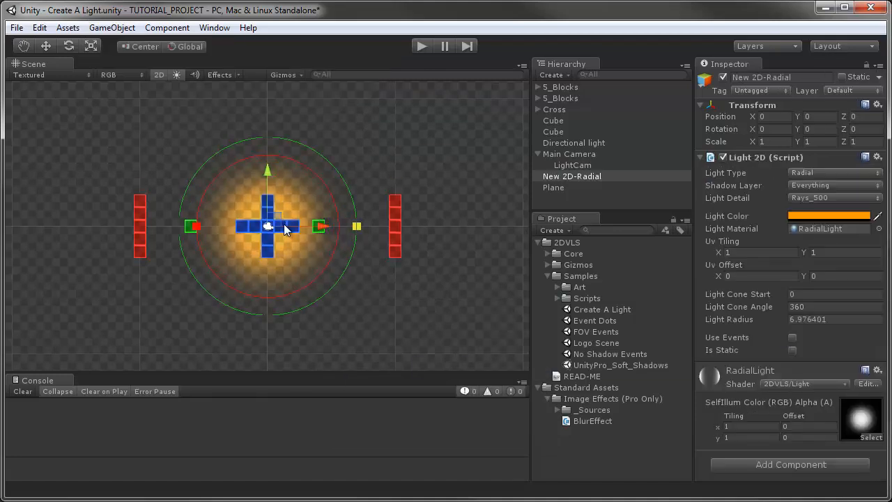
{"action": "left_click_drag", "start_coordinate": [285, 227], "coordinate": [294, 200]}
{"action": "left_click_drag", "start_coordinate": [382, 200], "coordinate": [398, 202]}
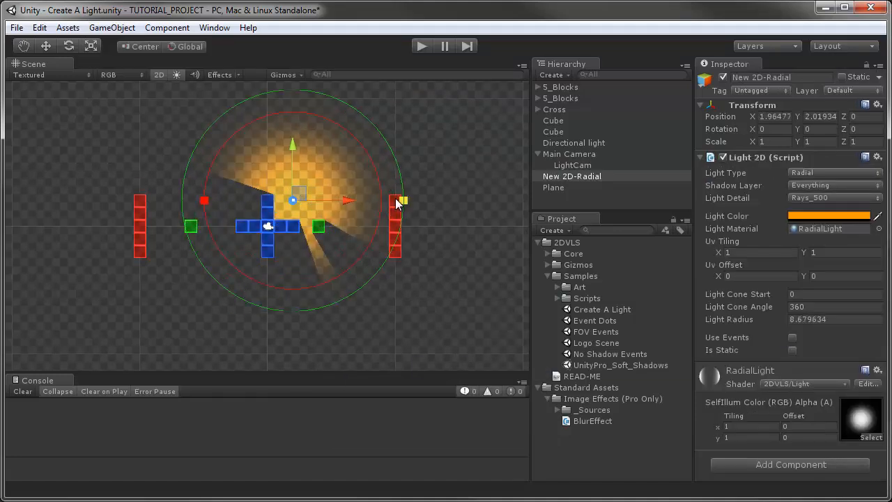
Assign the new radial light to the Light2D layer
{"action": "left_click", "coordinate": [848, 90]}
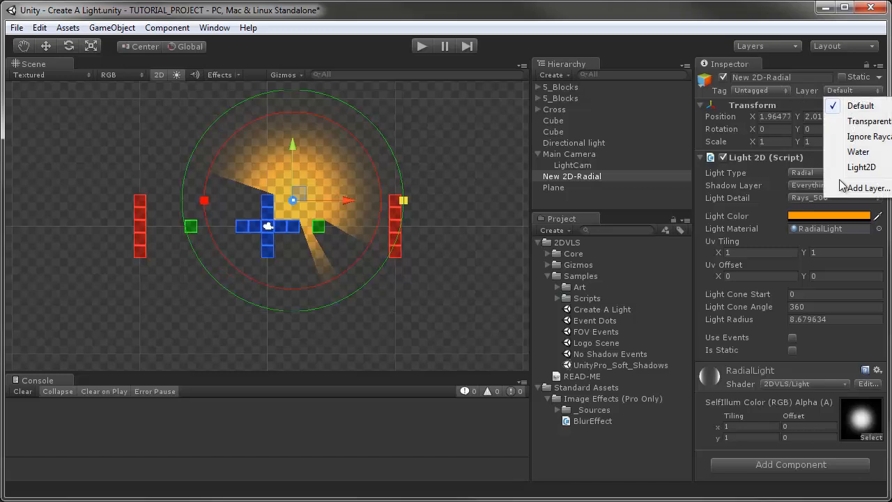
{"action": "left_click", "coordinate": [860, 168]}
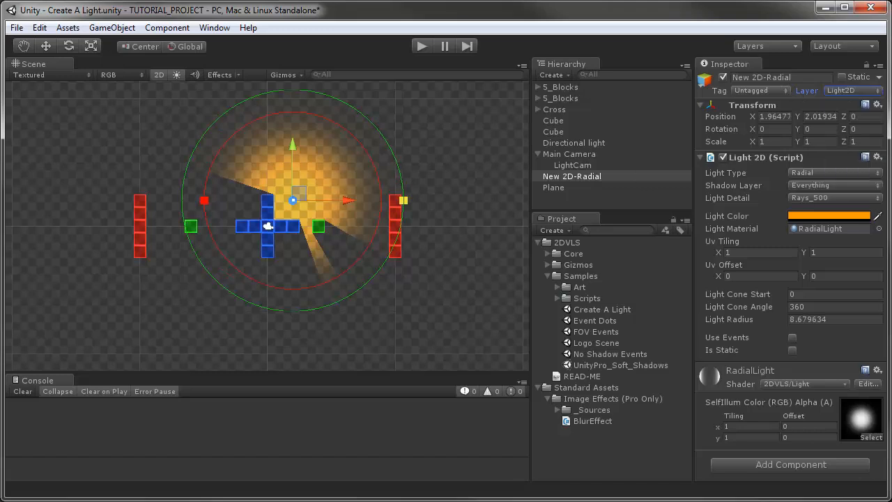
Bring up the Game view to examine the blurred edges of the radial light's shadows, and put the view away again
{"action": "left_click_drag", "start_coordinate": [456, 501], "coordinate": [477, 60]}
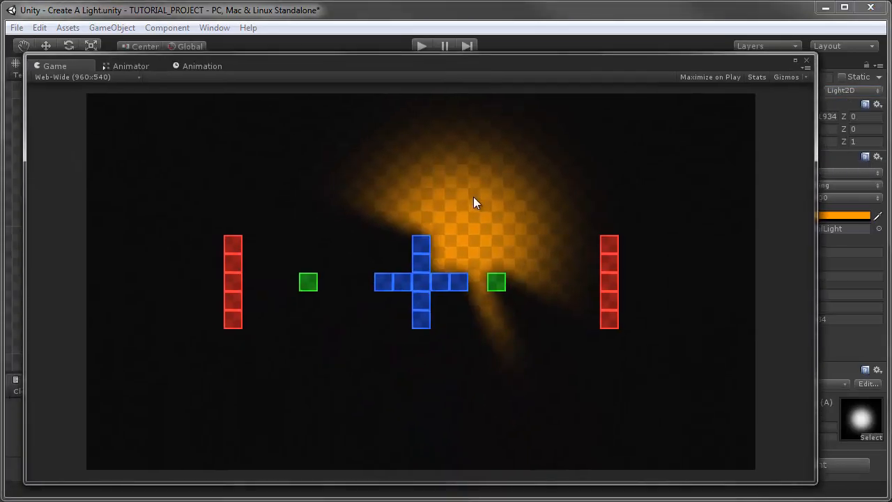
{"action": "left_click_drag", "start_coordinate": [555, 73], "coordinate": [740, 87]}
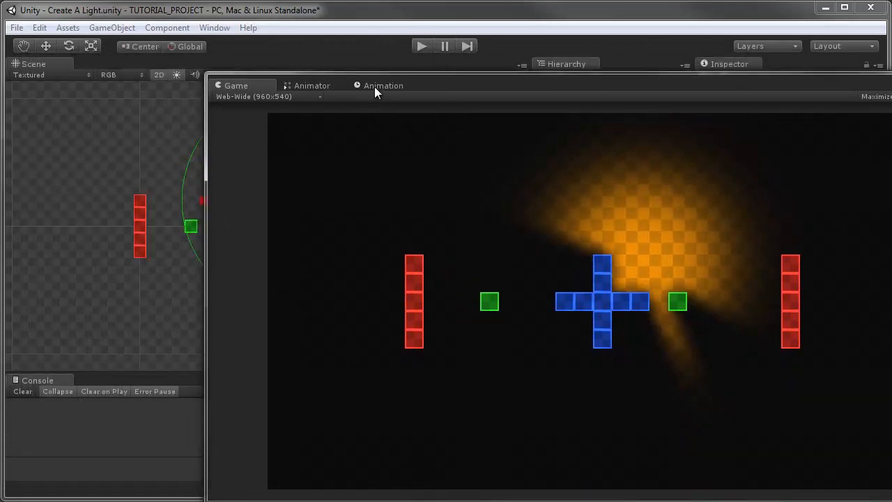
{"action": "left_click_drag", "start_coordinate": [469, 84], "coordinate": [332, 73]}
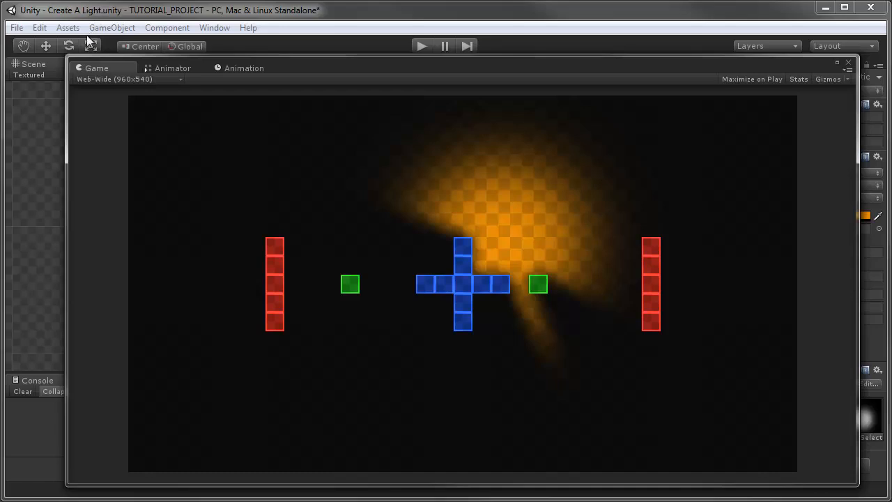
{"action": "left_click", "coordinate": [132, 21]}
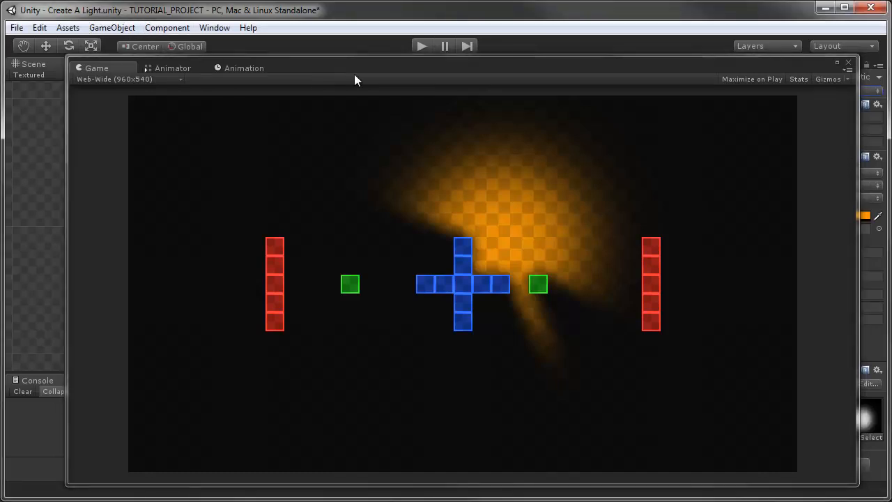
{"action": "left_click_drag", "start_coordinate": [354, 72], "coordinate": [349, 501]}
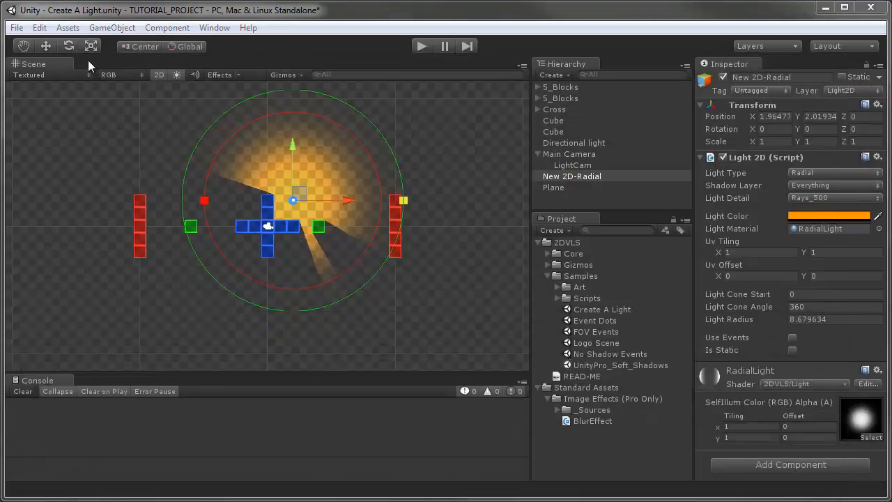
Look through the help and contact options offered for 2DVLS (2D Lights)
{"action": "left_click", "coordinate": [116, 28]}
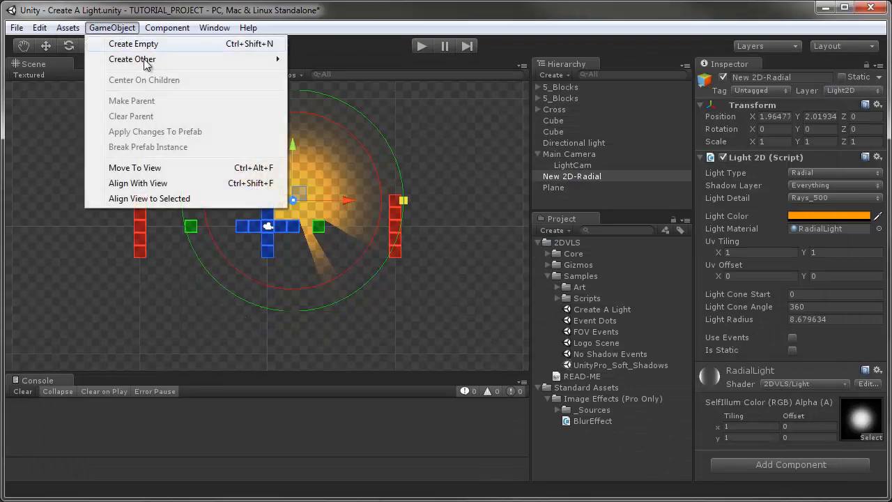
{"action": "mouse_move", "coordinate": [146, 61]}
{"action": "mouse_move", "coordinate": [398, 373]}
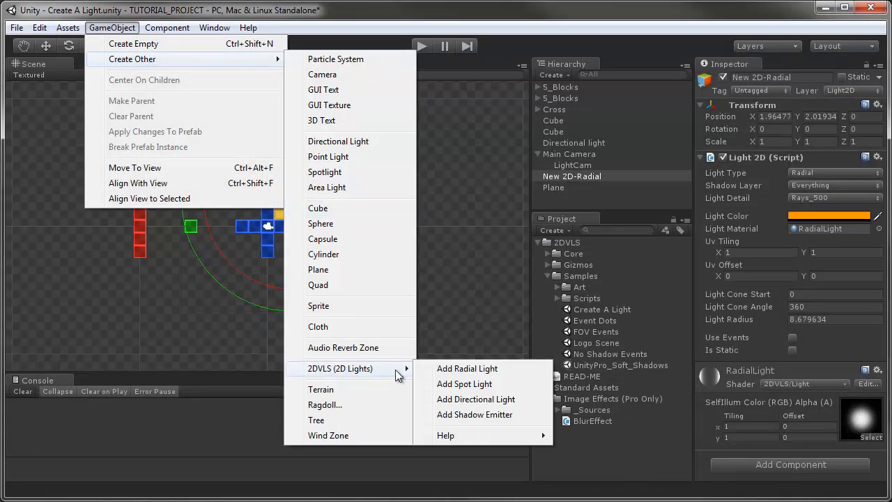
{"action": "mouse_move", "coordinate": [460, 436]}
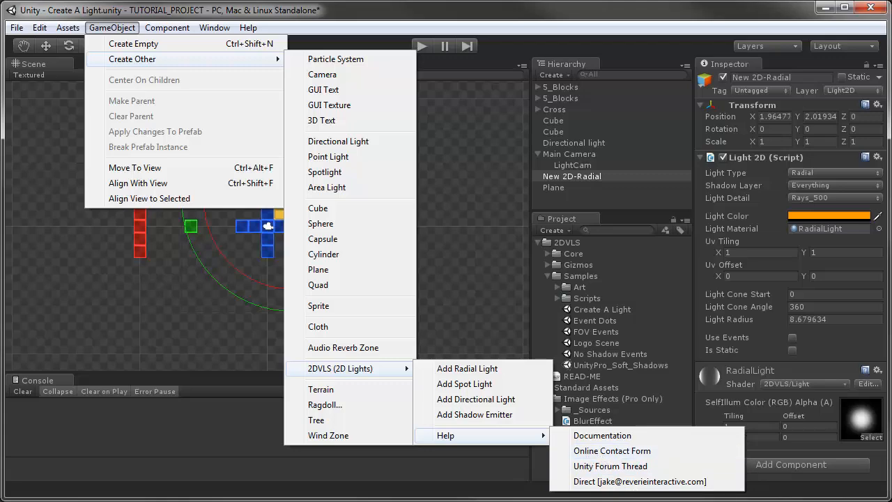
Switch to the browser and review the mailing-list signup and question form on the reverieinteractive.com/contact page
{"action": "left_click_drag", "start_coordinate": [891, 108], "coordinate": [261, 43]}
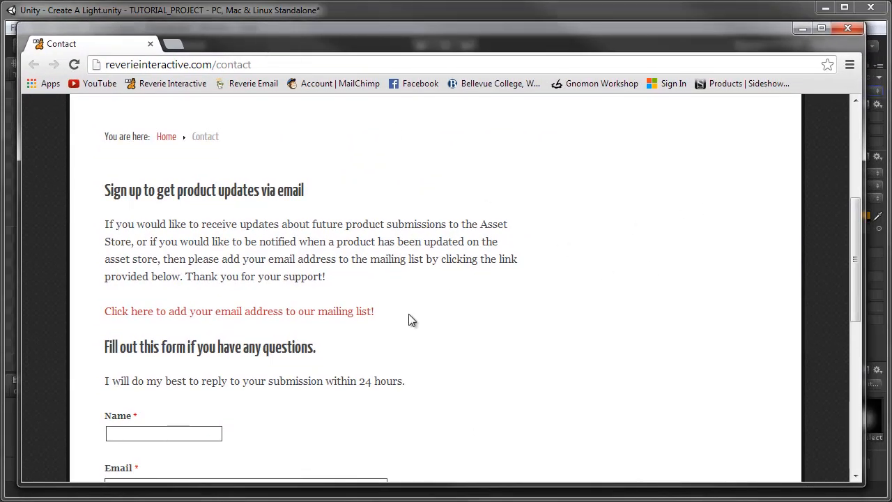
{"action": "scroll", "coordinate": [279, 298], "scroll_direction": "down", "scroll_amount": 2}
{"action": "scroll", "coordinate": [354, 323], "scroll_direction": "up", "scroll_amount": 5}
{"action": "scroll", "coordinate": [285, 328], "scroll_direction": "down", "scroll_amount": 4}
{"action": "scroll", "coordinate": [287, 325], "scroll_direction": "down", "scroll_amount": 4}
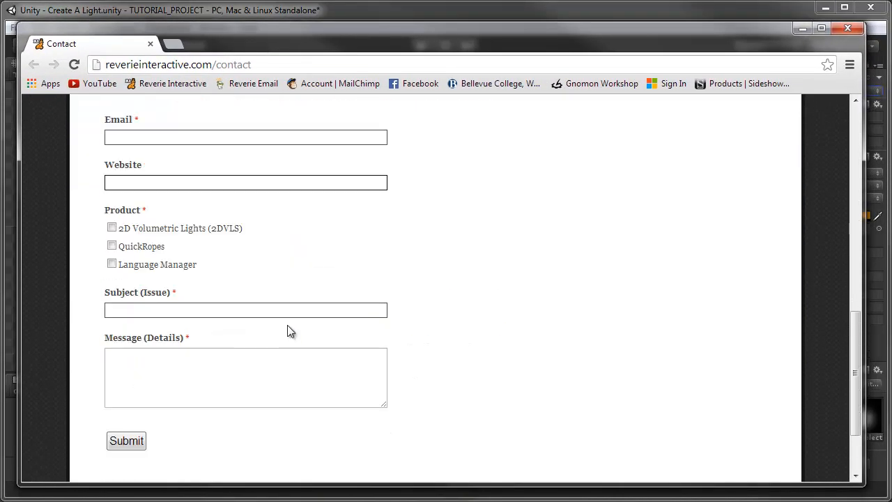
{"action": "scroll", "coordinate": [287, 325], "scroll_direction": "up", "scroll_amount": 1}
{"action": "scroll", "coordinate": [134, 230], "scroll_direction": "down", "scroll_amount": 1}
{"action": "left_click", "coordinate": [209, 310]}
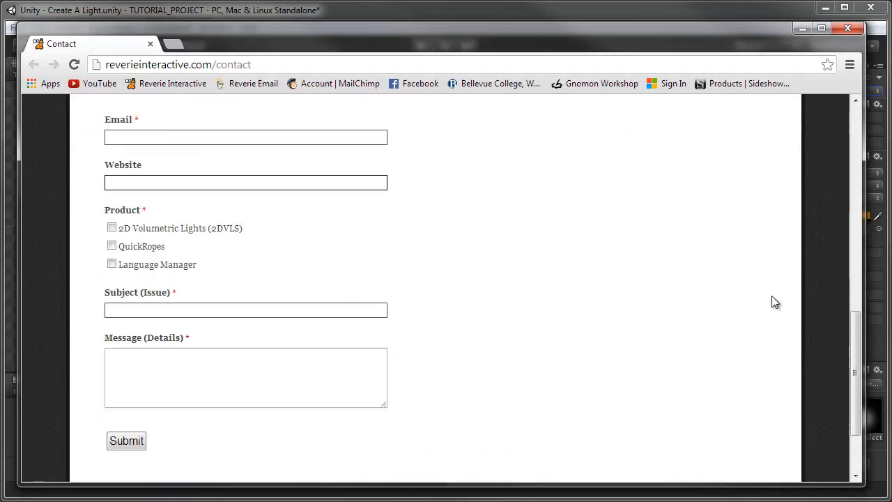